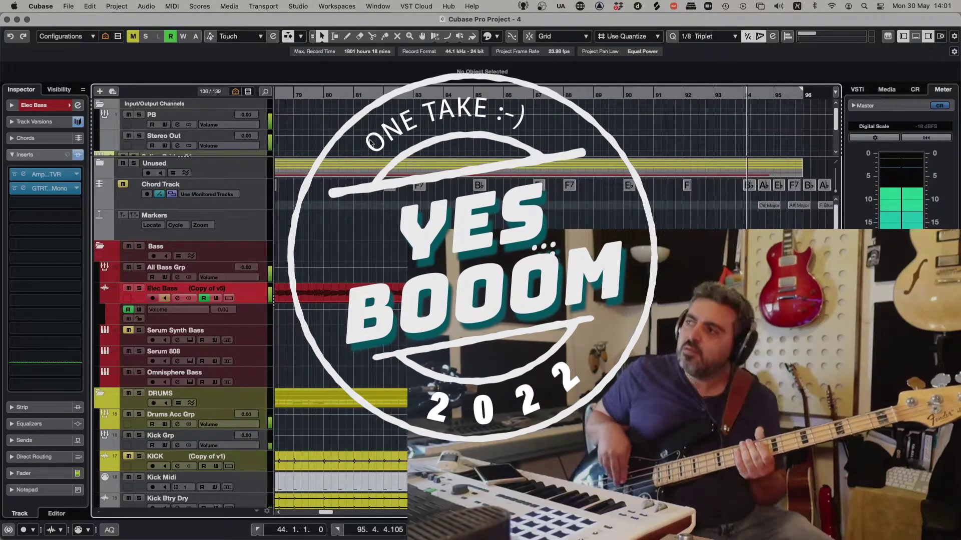
- Set the recorded bass take's hitpoint threshold to 6% and intensity to 7%, and create warp markers from the hitpoints
key(space)
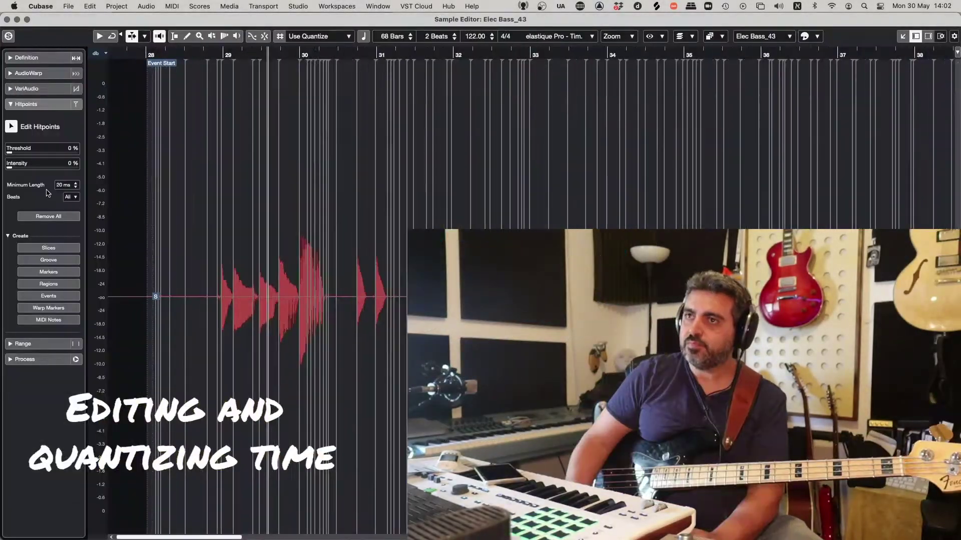
click(17, 154)
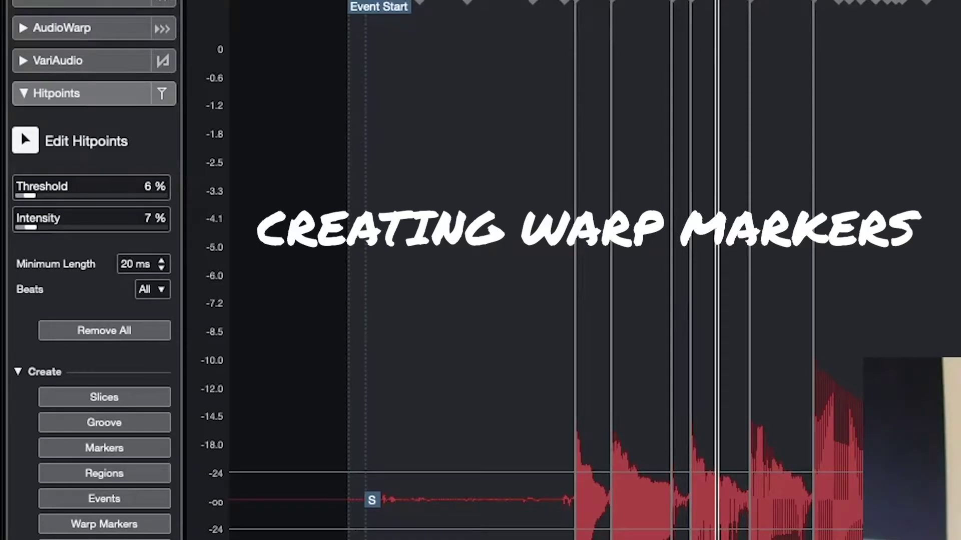
click(126, 529)
- Quantize the bass take's warp markers to the 1/8 triplet grid
click(109, 34)
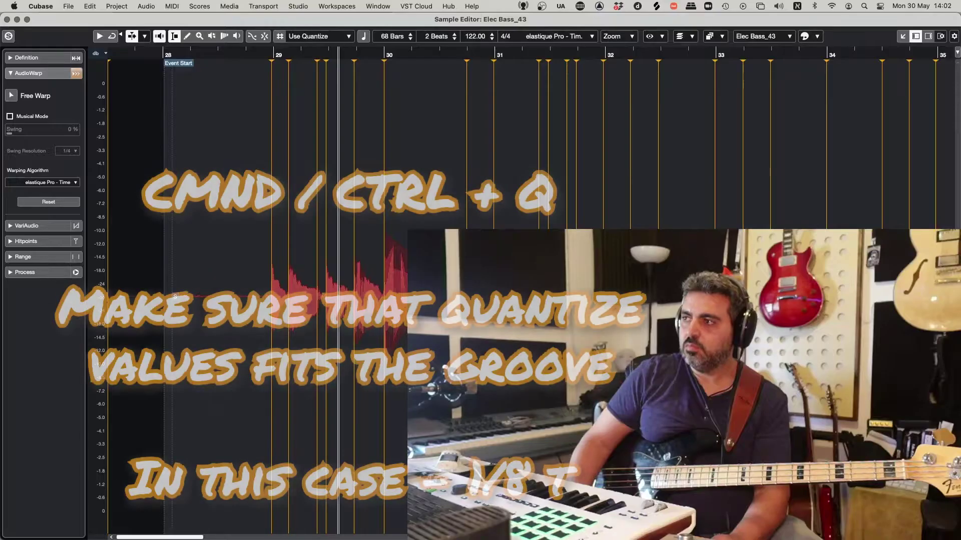
key(super+q)
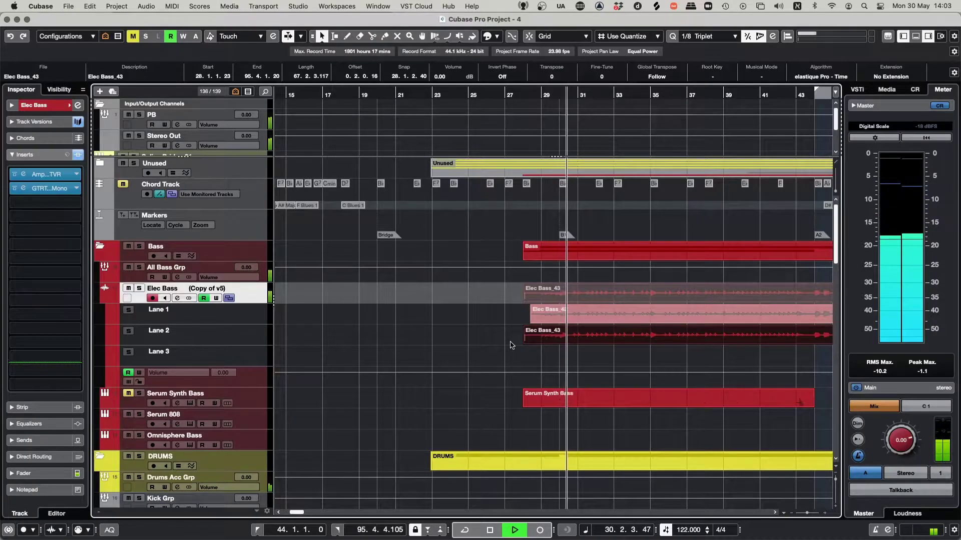
- Lower the Elec Bass track's volume to -2.08 dB during playback
key(h)
key(h)
key(h)
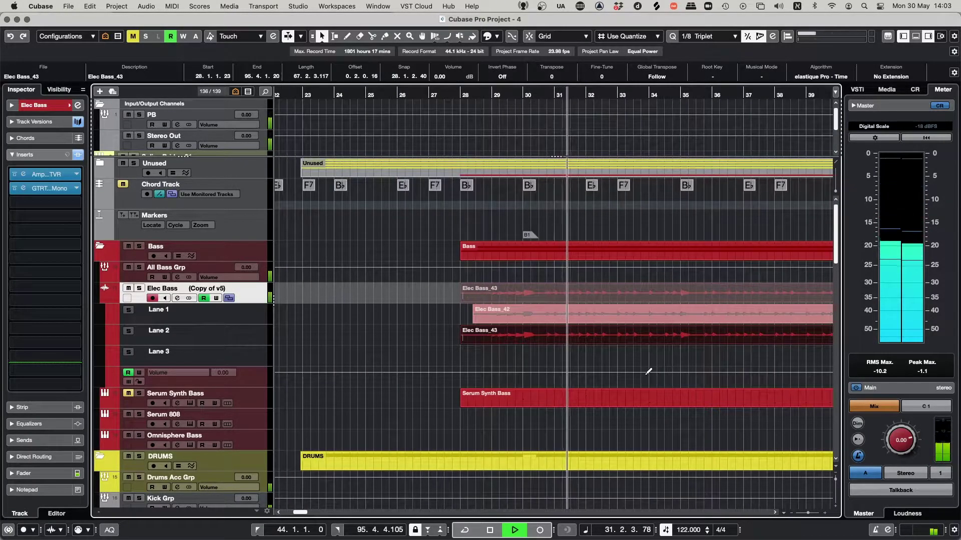
key(g)
key(g)
key(g)
key(g)
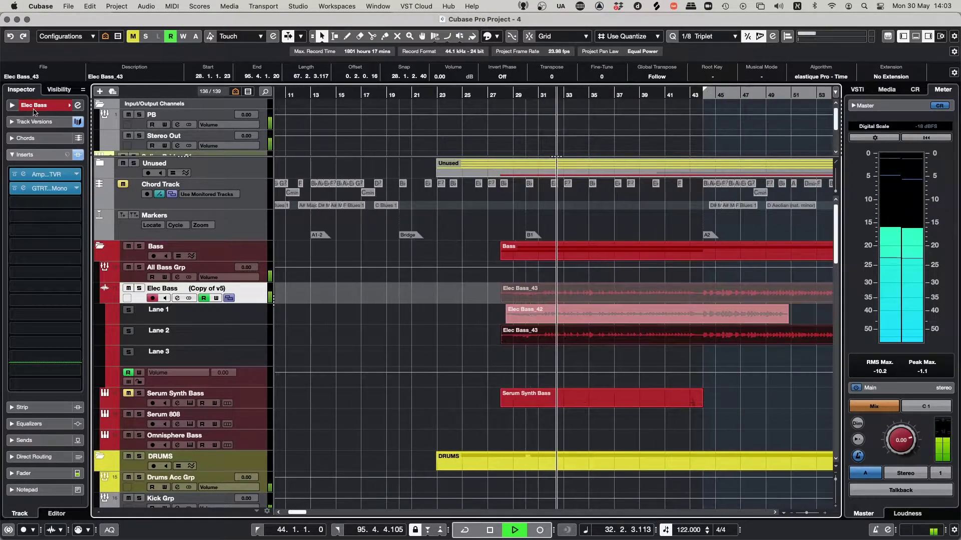
click(40, 108)
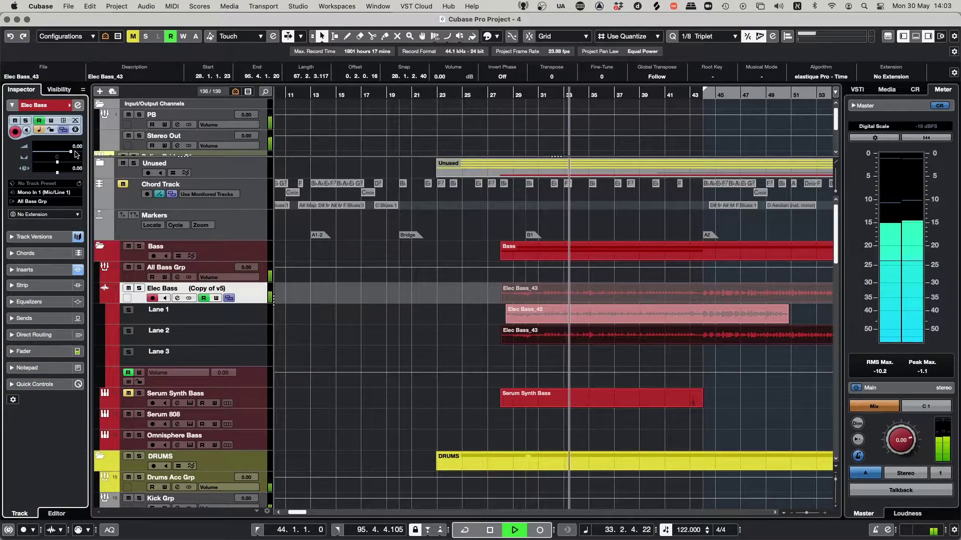
scroll(76, 154, down, 3)
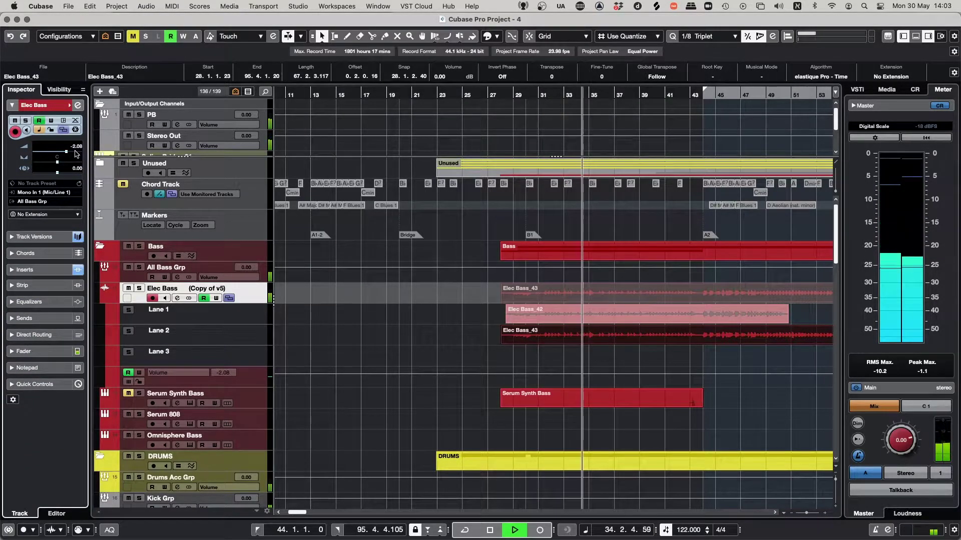
scroll(76, 154, up, 1)
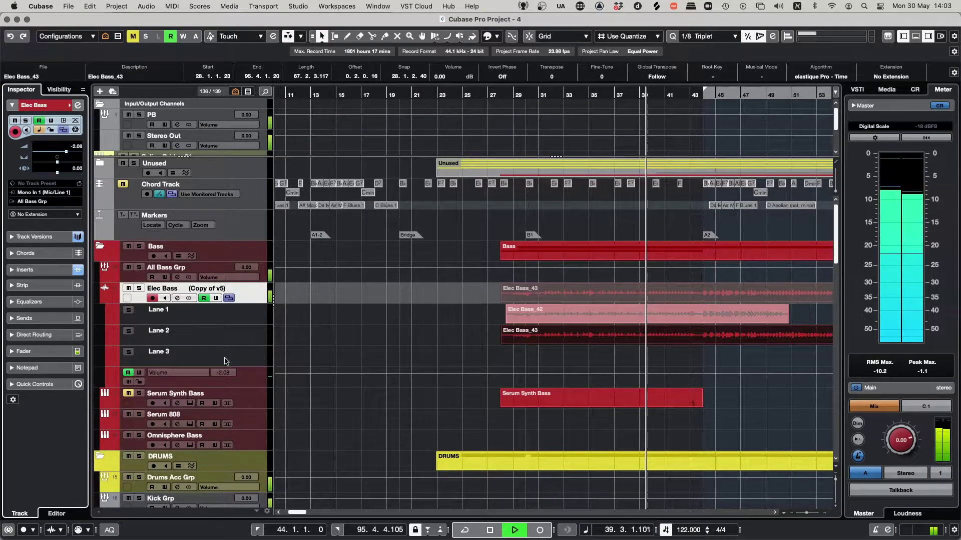
- Look through the drum, effects and vocal tracks during playback, and examine the bass take closely from bar 44 on
scroll(324, 436, down, 10)
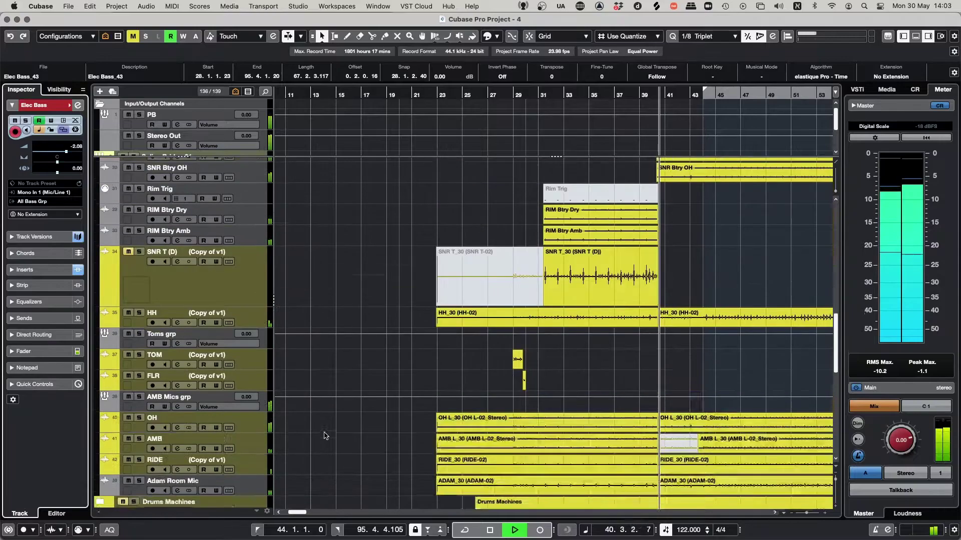
scroll(324, 435, down, 15)
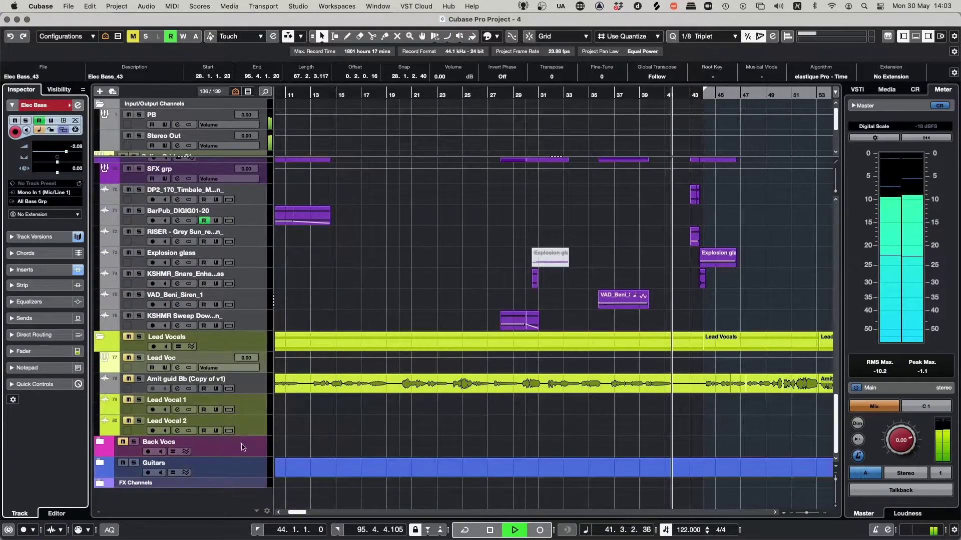
scroll(364, 417, up, 20)
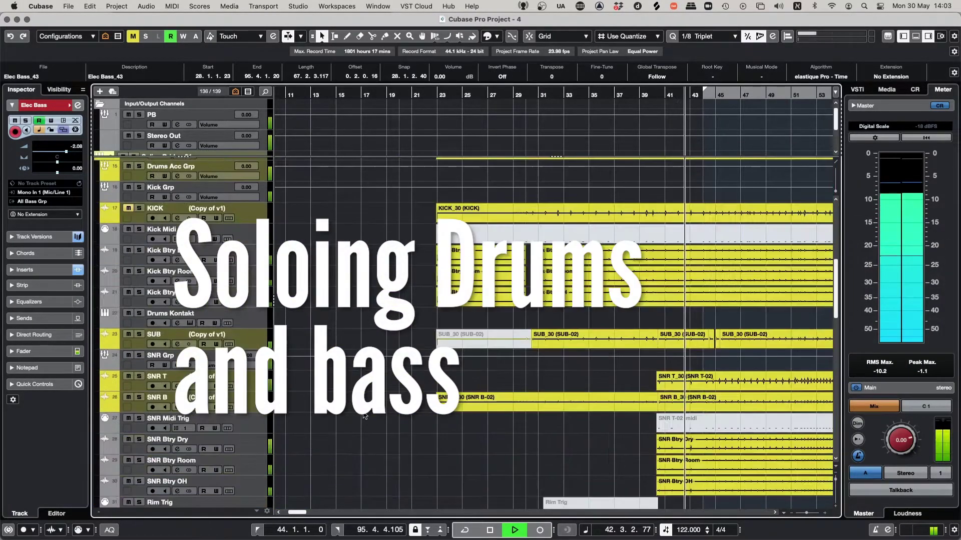
scroll(365, 416, up, 10)
key(h)
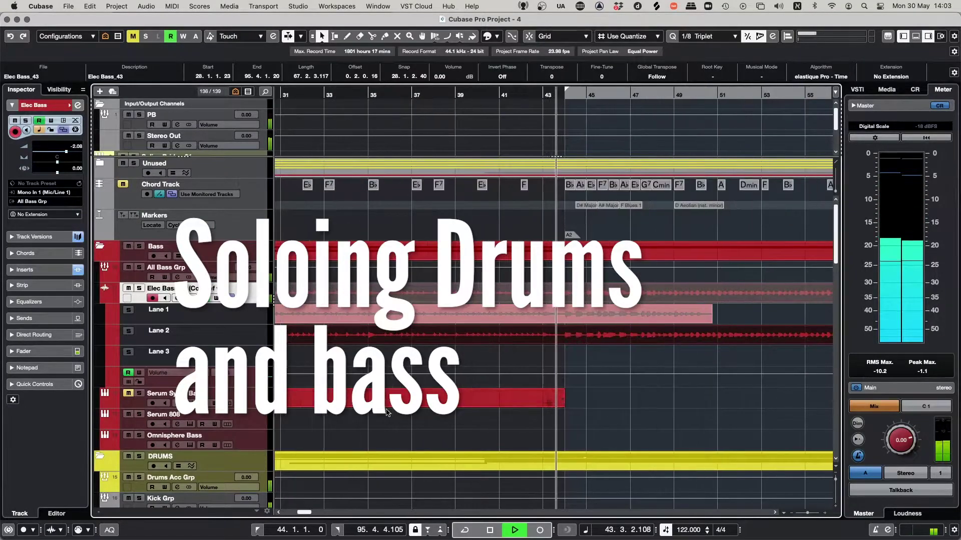
key(h)
key(h)
key(h)
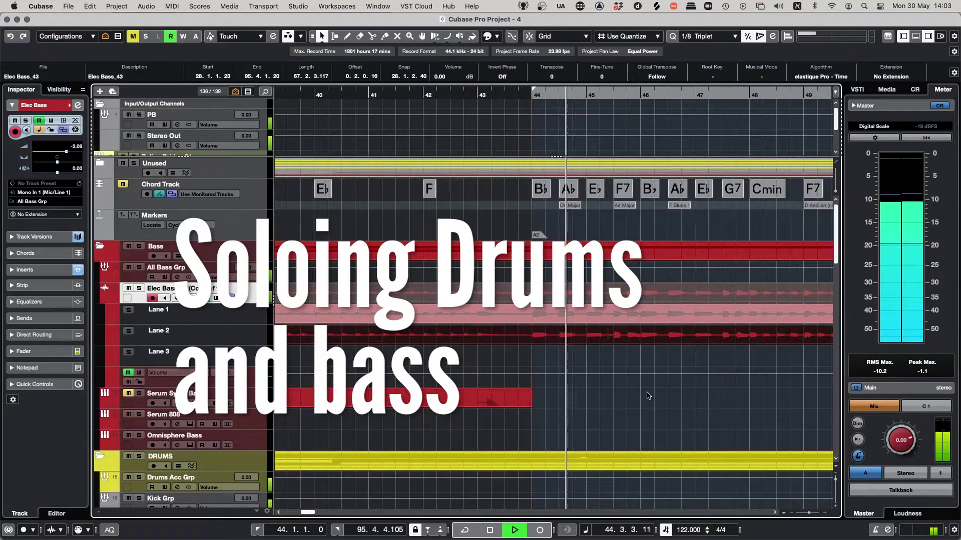
key(h)
key(h)
key(h)
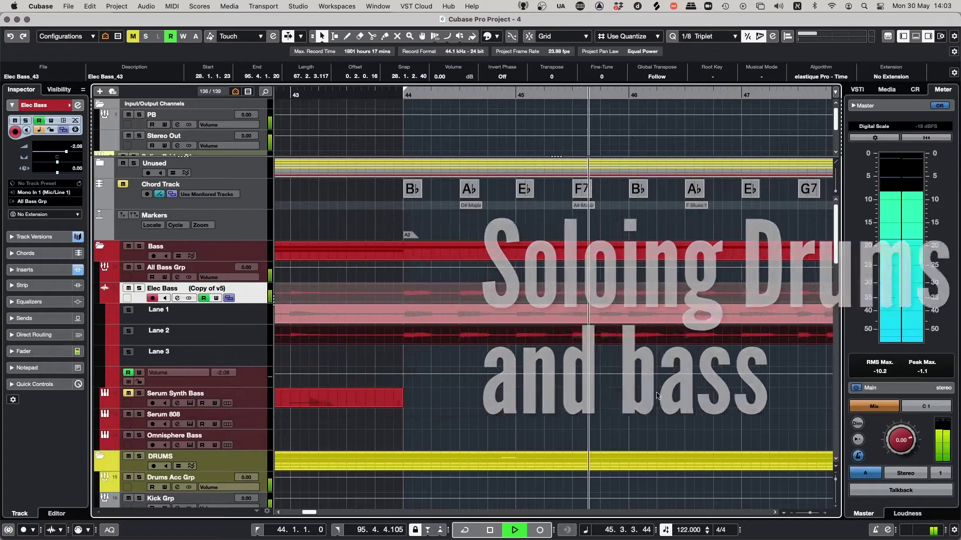
key(g)
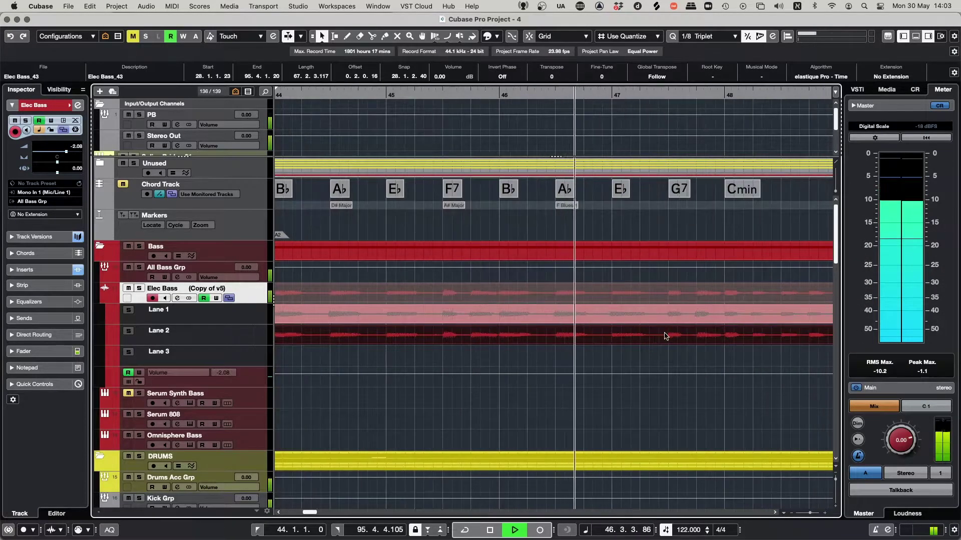
- Open the Elec Bass_43 take from Lane 2 in the Sample Editor, check its warp markers, and close the editor
double_click(662, 334)
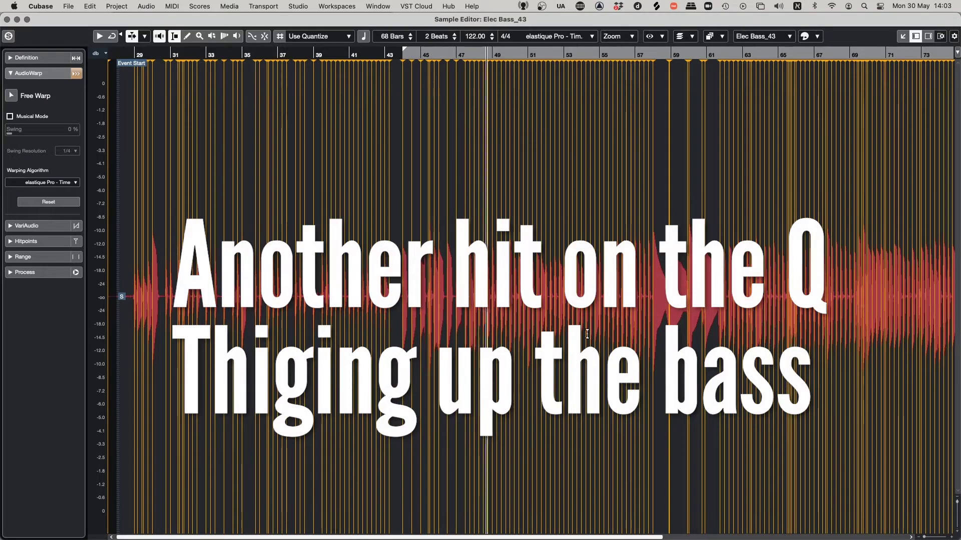
key(h)
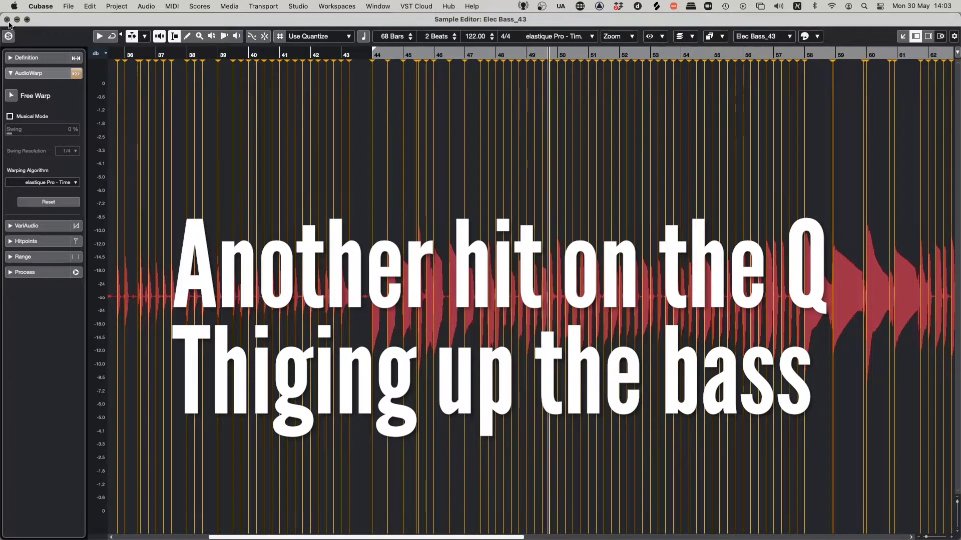
click(7, 19)
- Follow the bass take's playback from about bar 50 to bar 73, checking its timing against the drum tracks
key(g)
key(g)
key(g)
key(g)
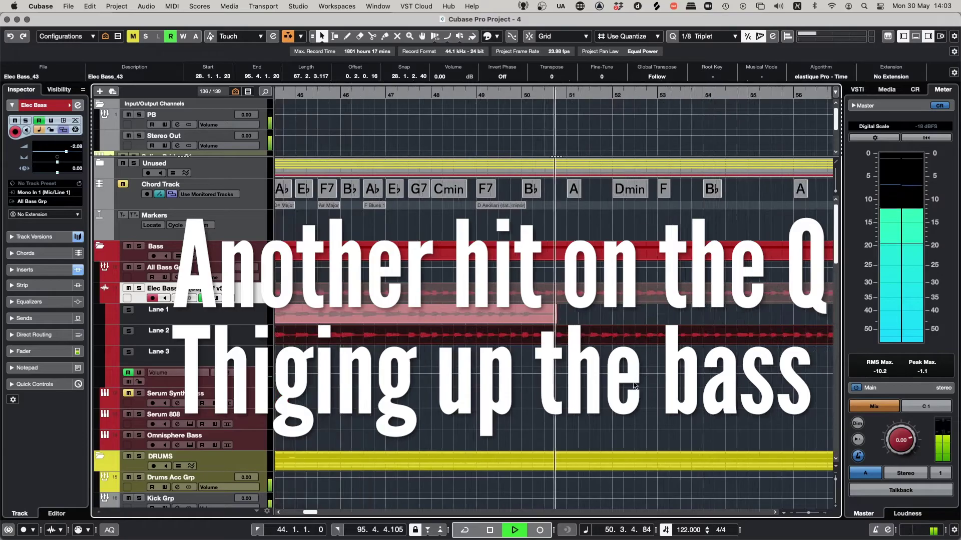
click(642, 362)
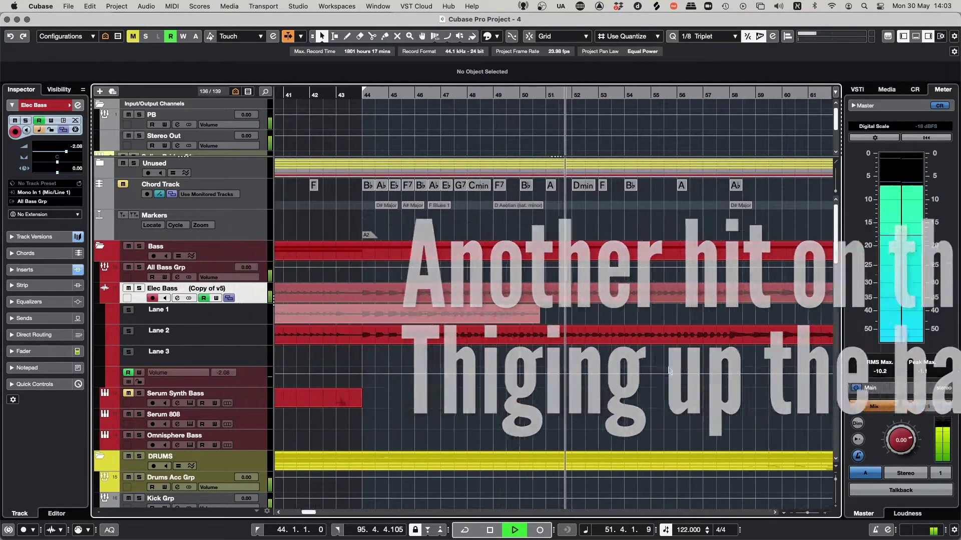
scroll(600, 365, right, 4)
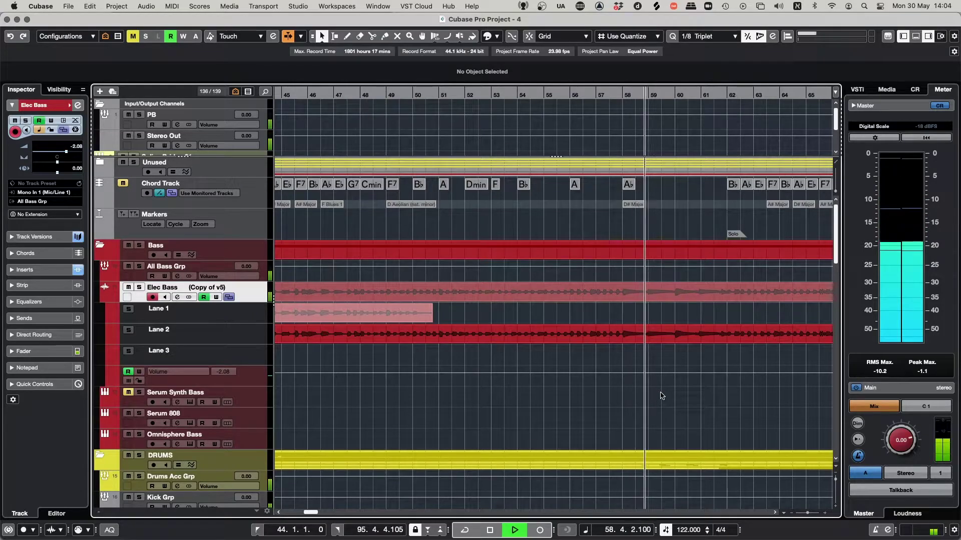
scroll(683, 398, right, 8)
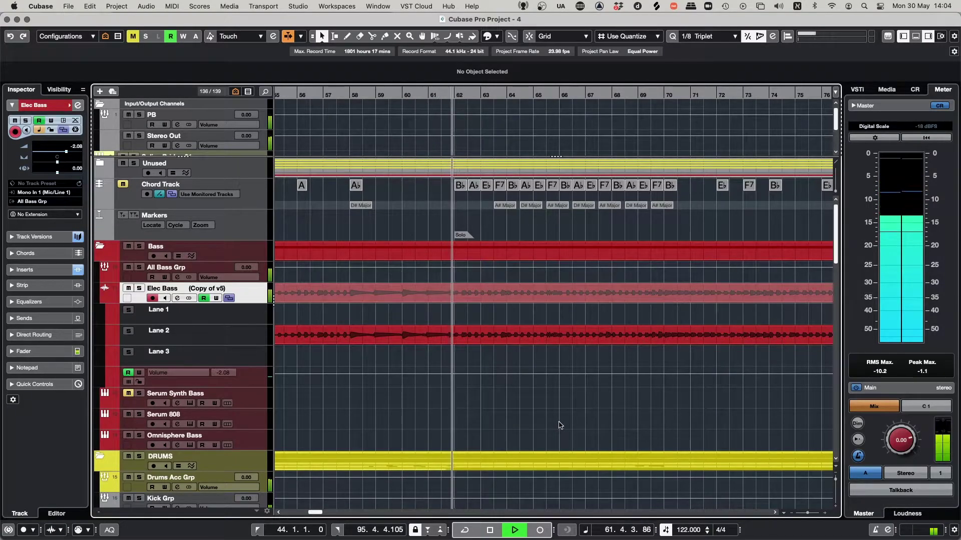
key(h)
key(h)
scroll(502, 382, down, 3)
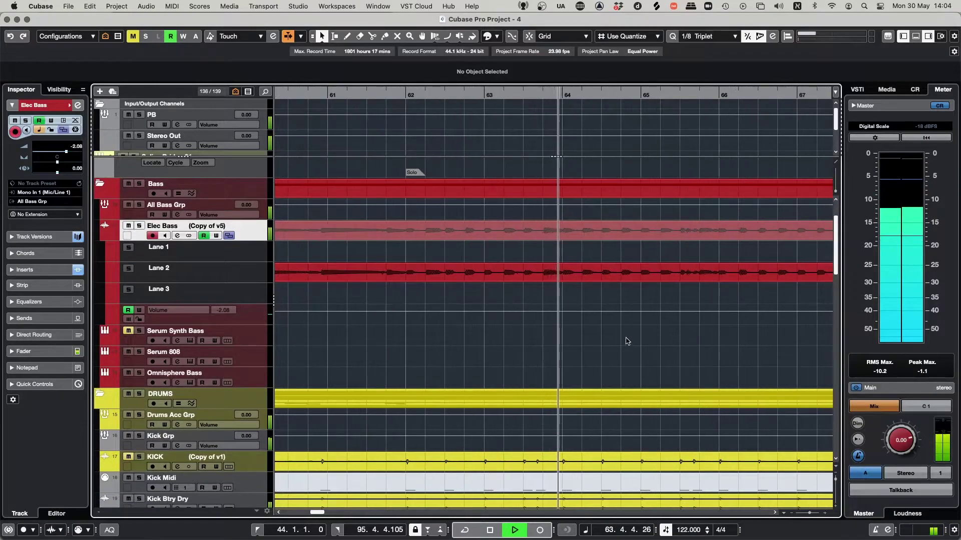
key(h)
scroll(633, 342, down, 1)
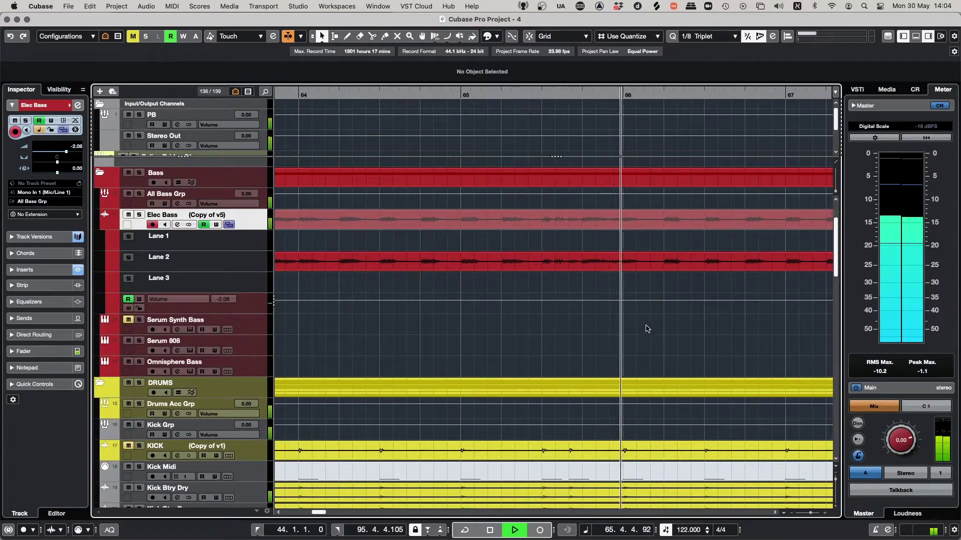
scroll(662, 328, right, 5)
scroll(508, 316, up, 1)
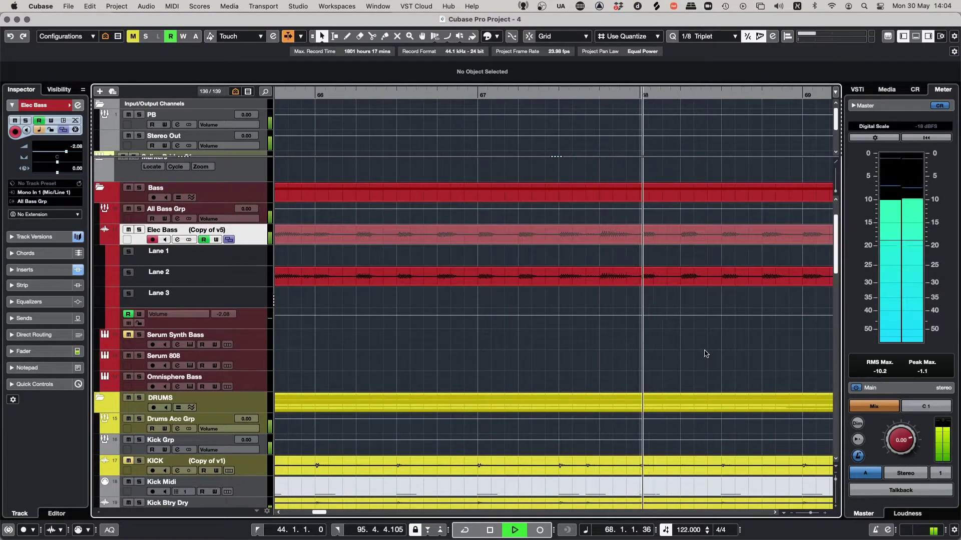
scroll(717, 354, right, 5)
scroll(550, 358, up, 1)
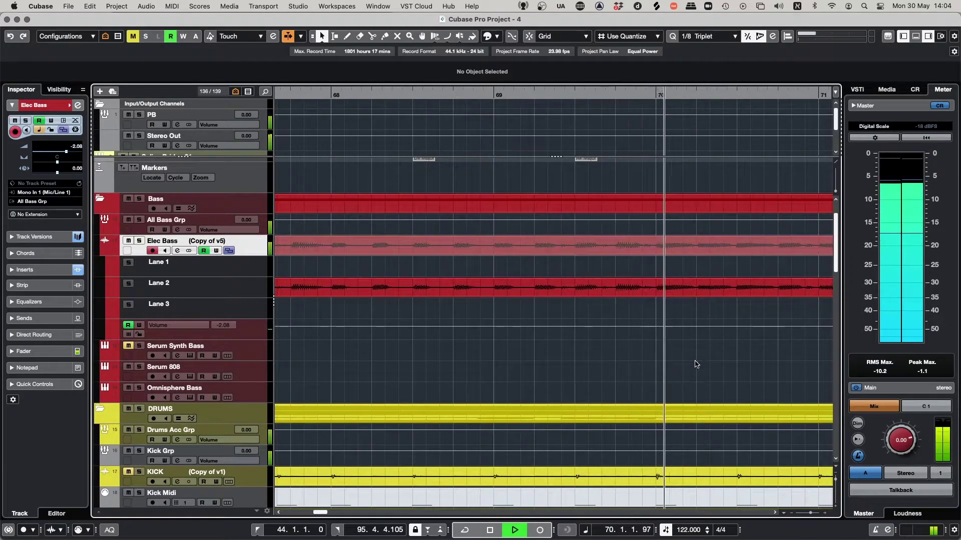
scroll(650, 373, right, 5)
scroll(607, 376, up, 1)
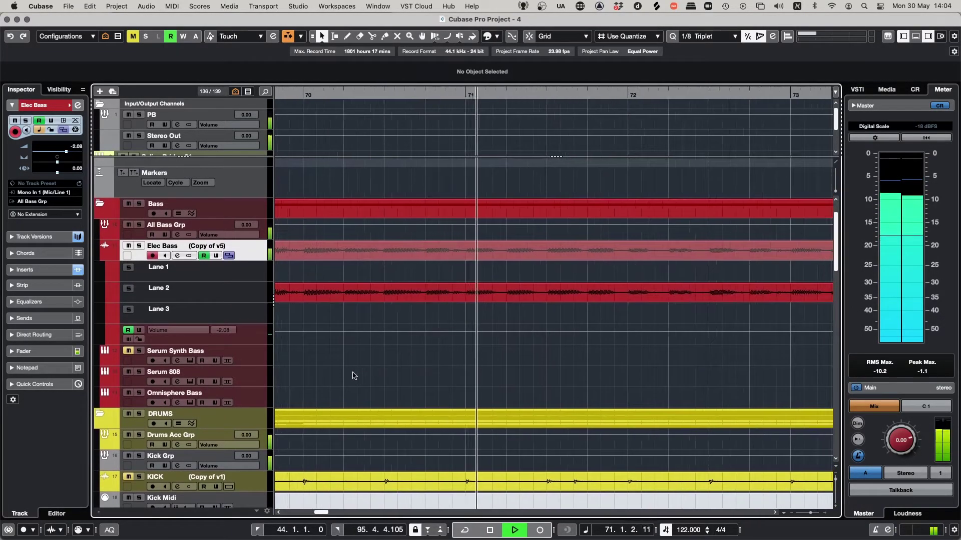
scroll(671, 389, right, 5)
scroll(391, 399, up, 1)
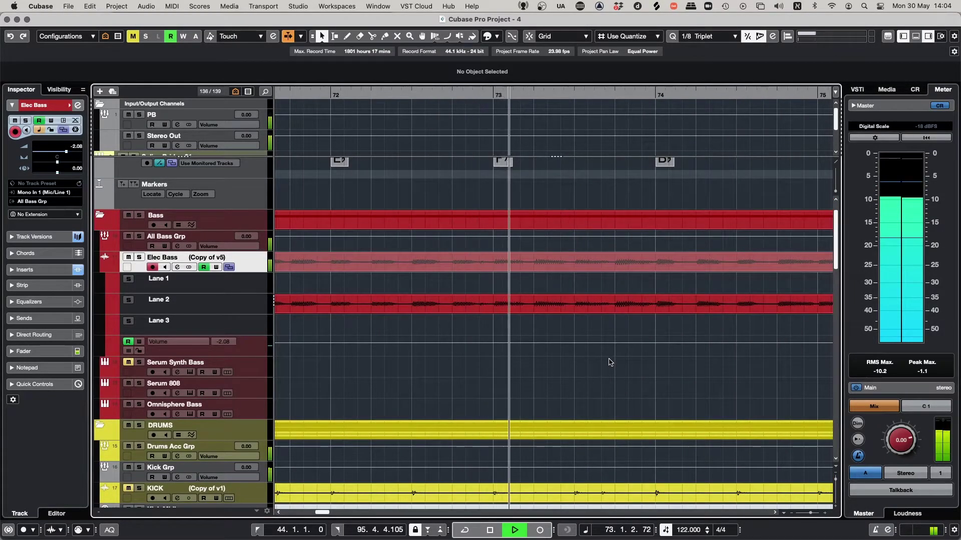
- Lower the Elec Bass track's volume to -2.34 dB
scroll(657, 382, right, 4)
scroll(532, 385, down, 3)
scroll(550, 332, down, 3)
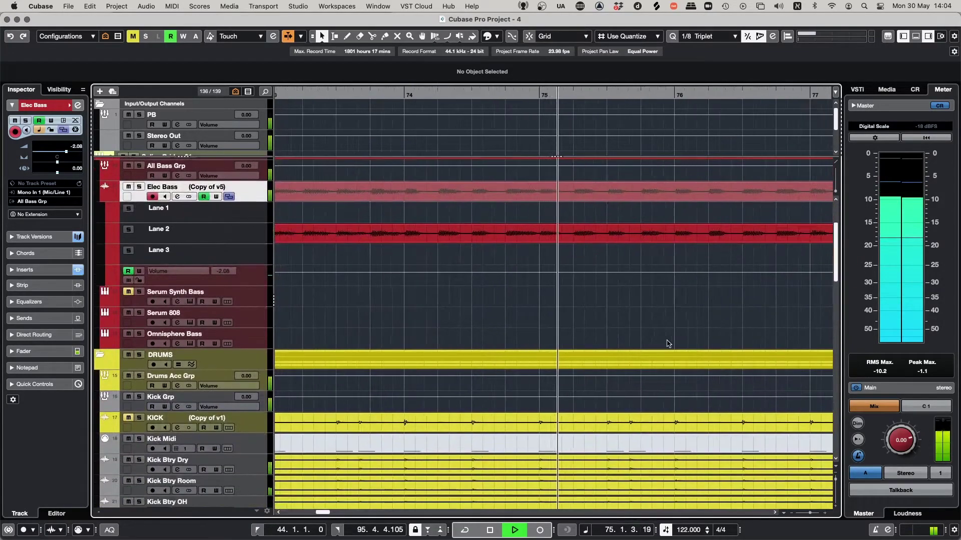
scroll(688, 341, down, 2)
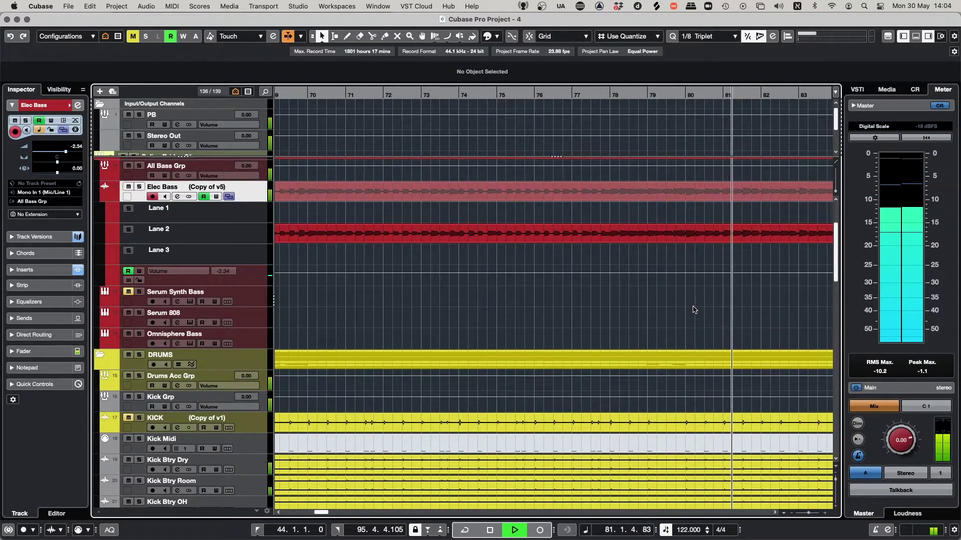
- Follow the bass take's playback through about bars 81 to 91, checking its waveform timing against the kick
key(g)
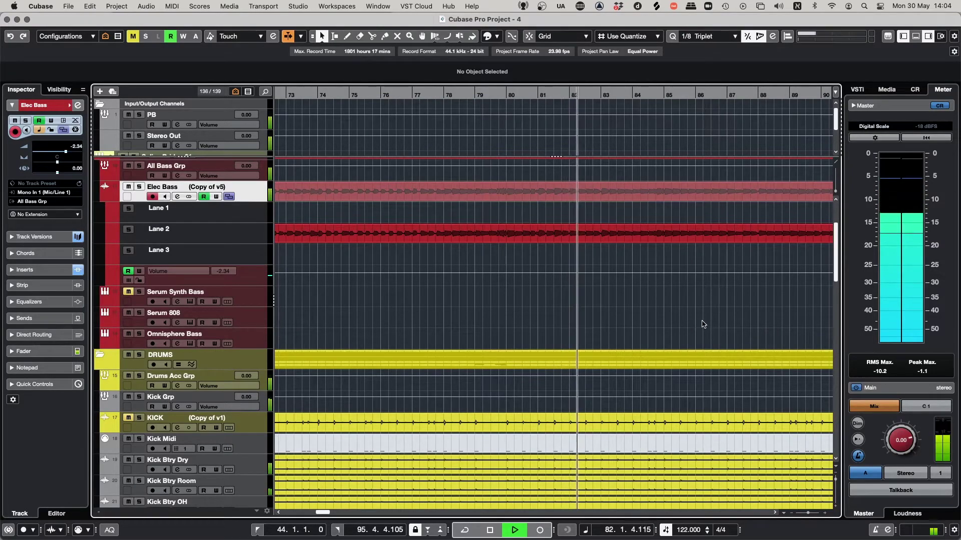
key(h)
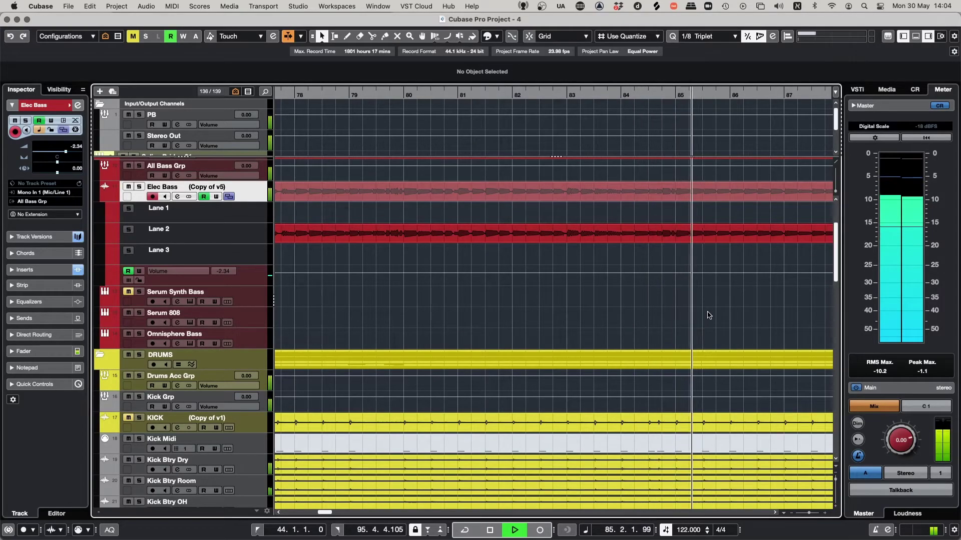
key(h)
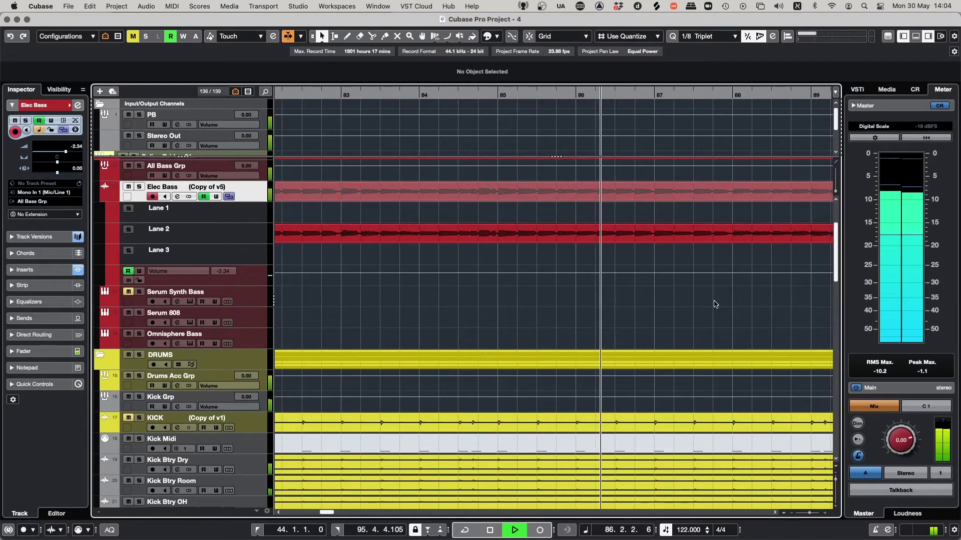
drag(727, 308, 443, 327)
key(h)
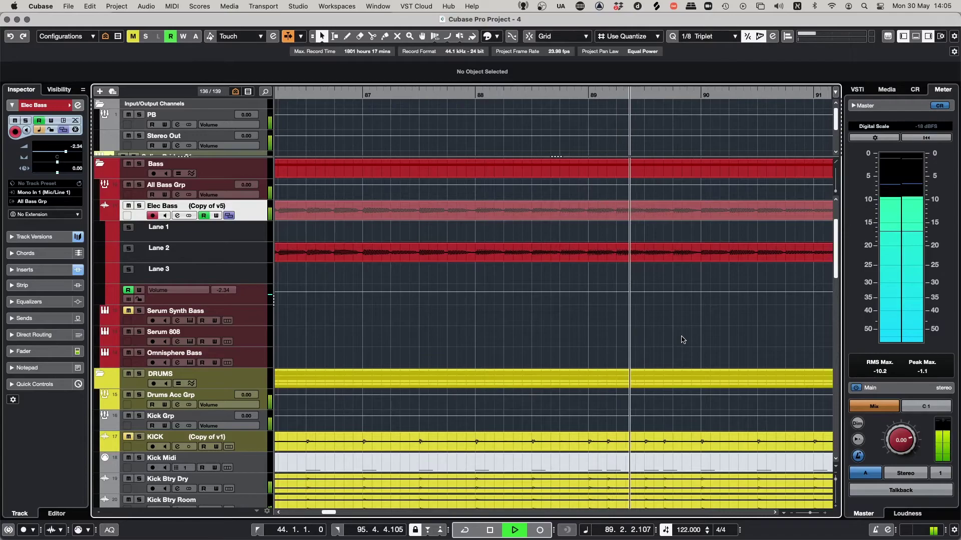
scroll(684, 340, right, 5)
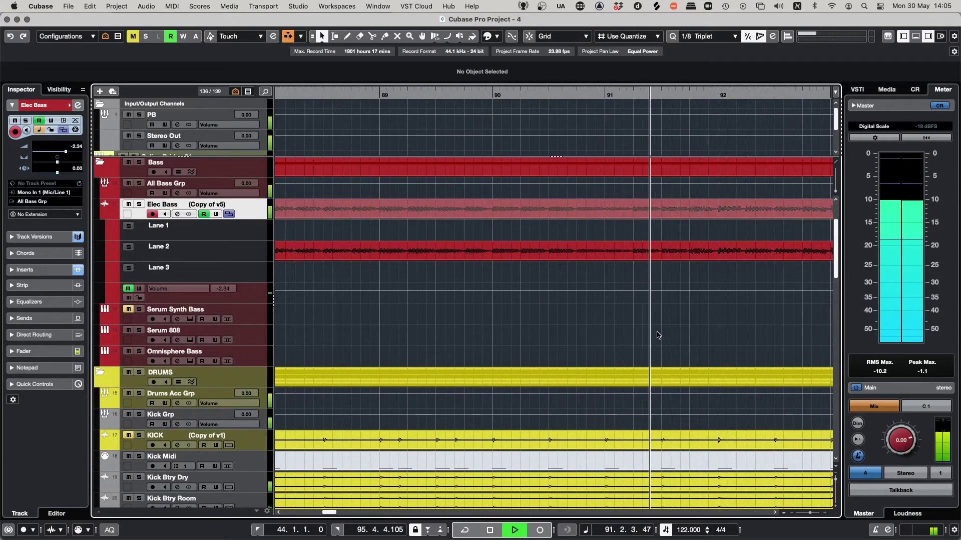
- Trim the silent tail of the Elec Bass_43 take in Lane 2 so it ends at 94.1.1.117, just after the last note
scroll(654, 337, right, 7)
scroll(654, 337, down, 4)
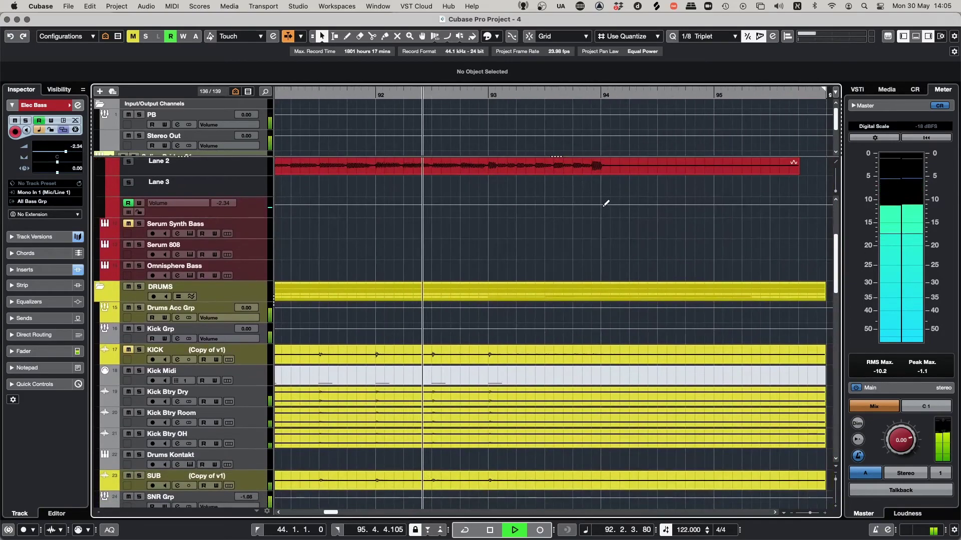
scroll(559, 231, up, 1)
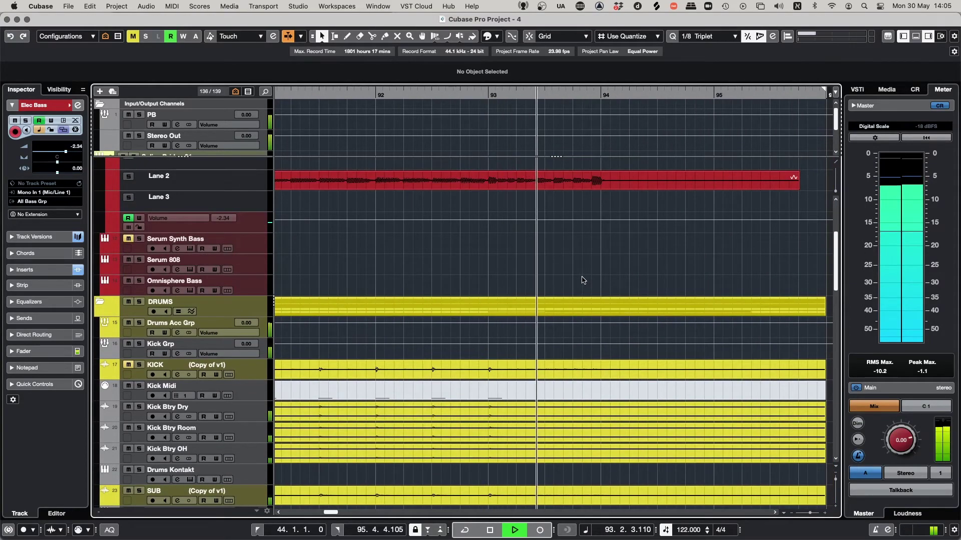
click(798, 181)
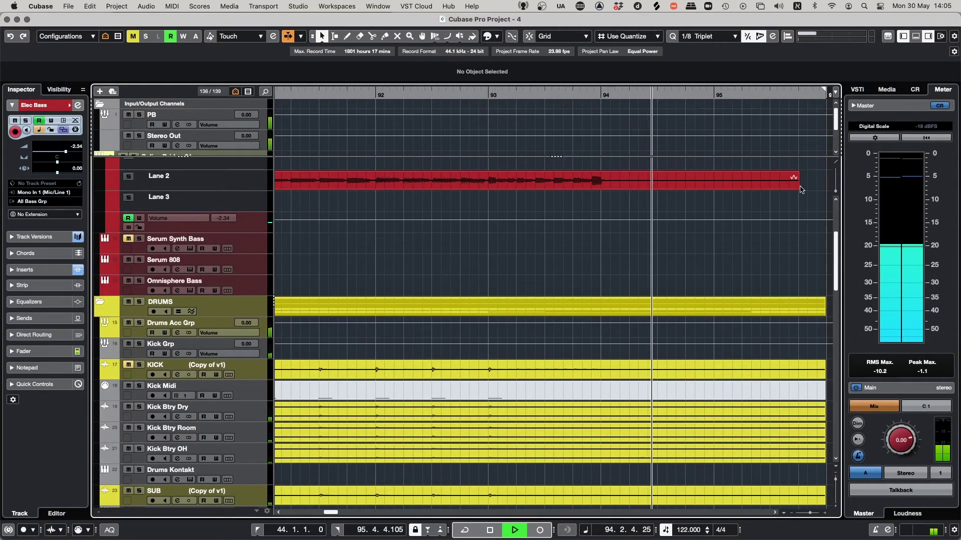
drag(798, 180, 585, 183)
key(space)
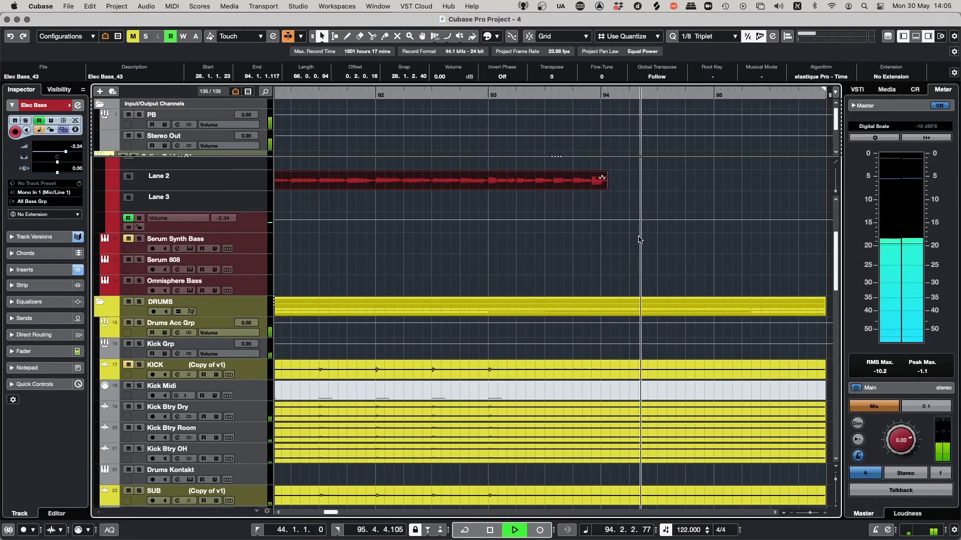
- Examine the trimmed bass take against the wider arrangement, from about bar 41 through its end
key(g)
key(g)
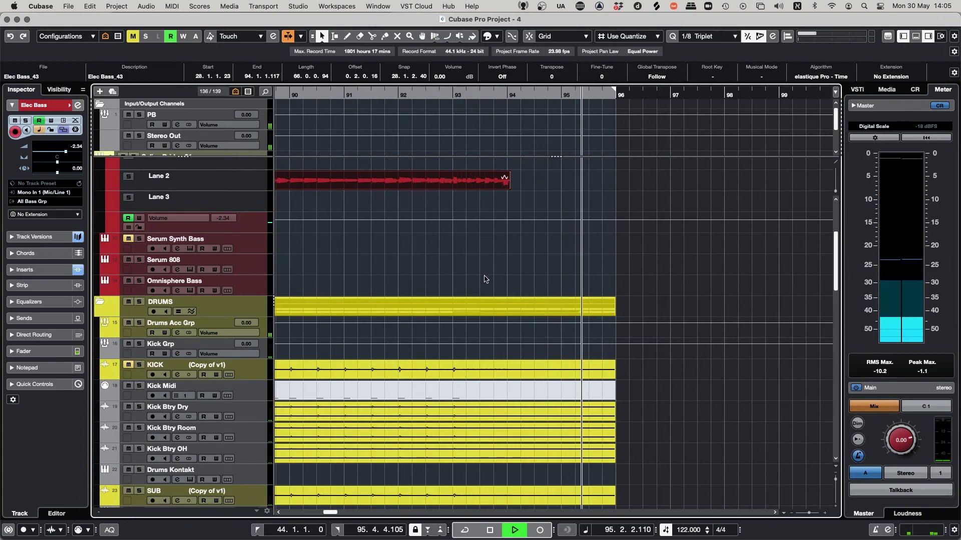
key(g)
key(g)
key(g)
key(g)
key(g)
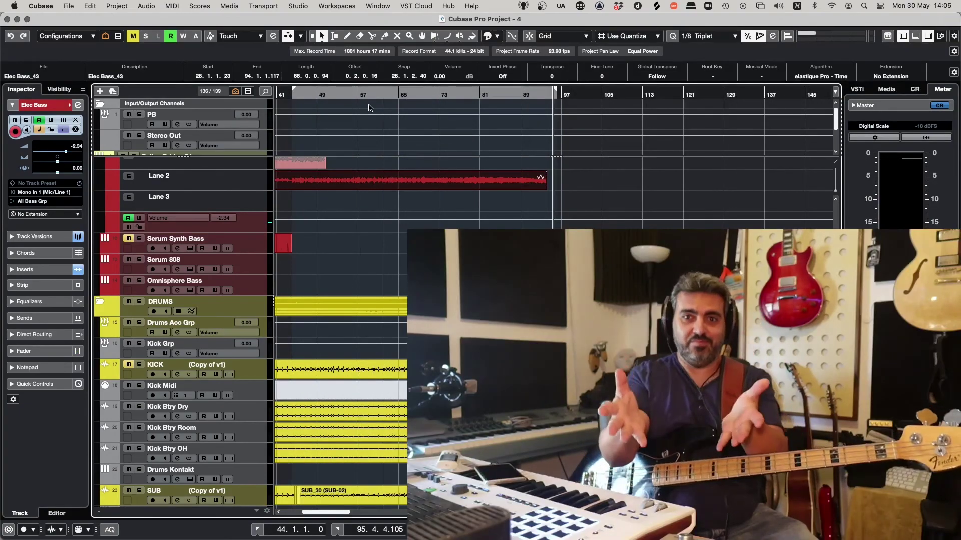